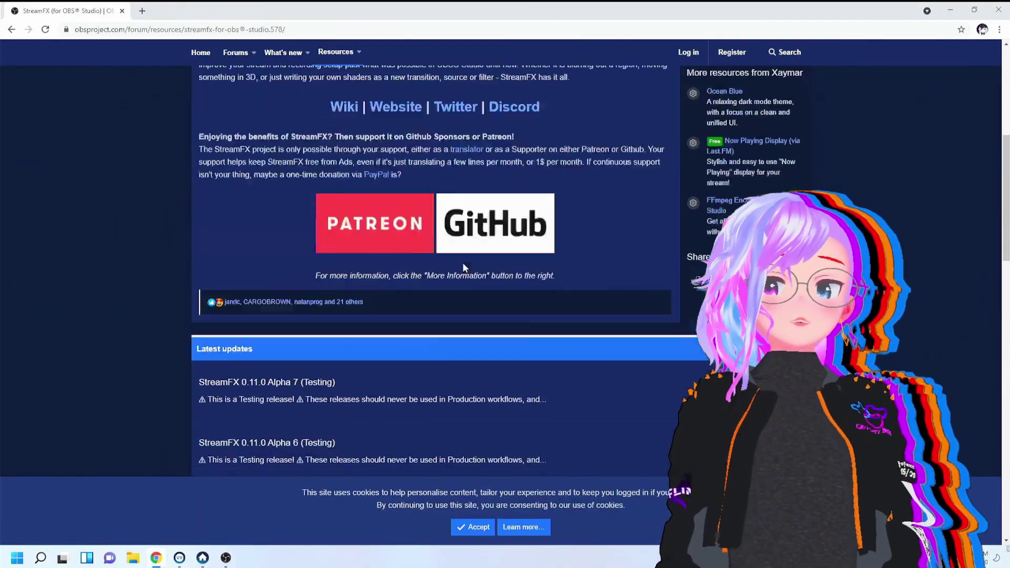
- Download the streamfx-windows-2019-0.10.1.0-gc8484f65.exe installer from the 0.10.1 release and launch it
scroll(463, 262, "up", 9)
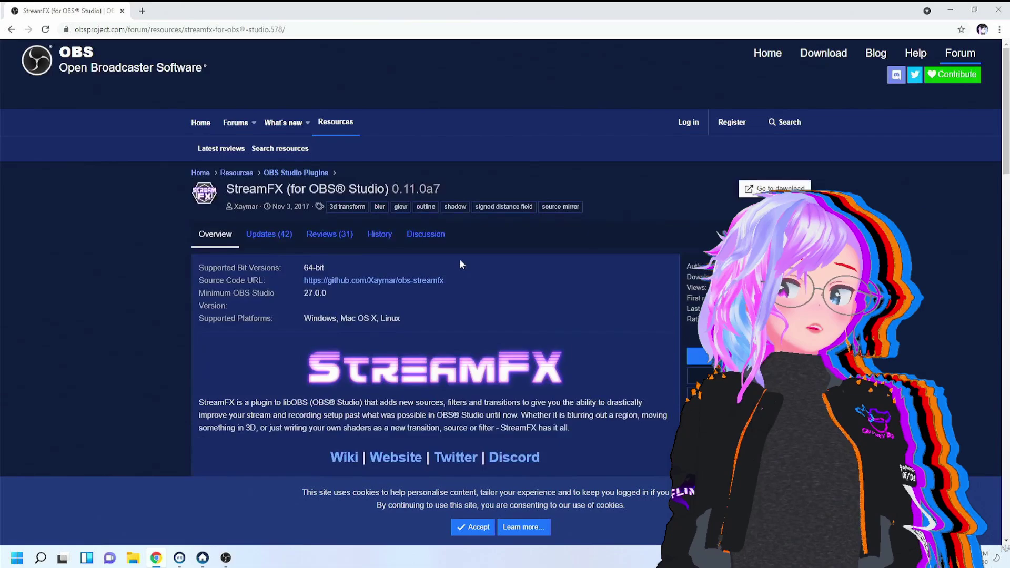
left_click(774, 189)
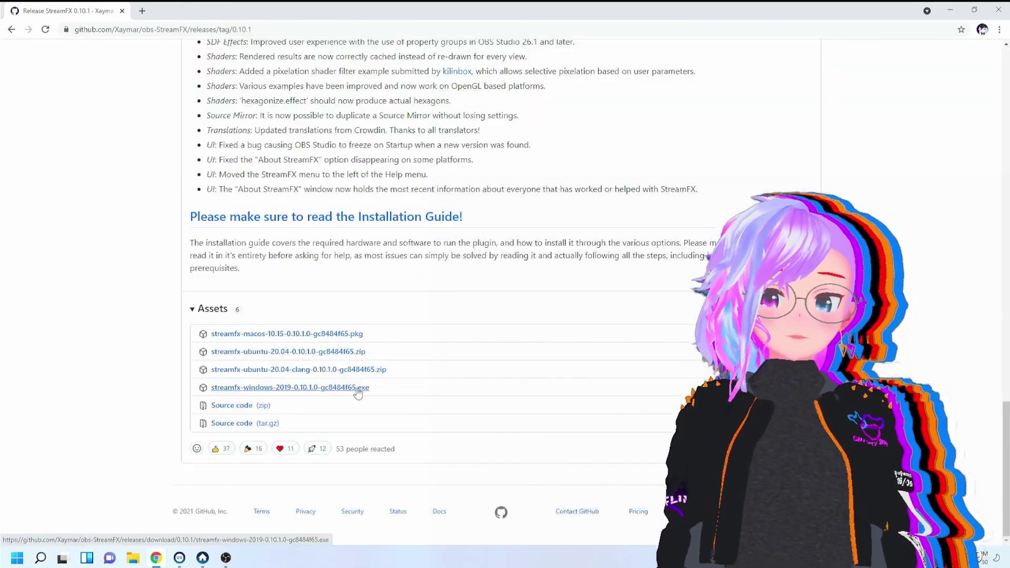
left_click(358, 390)
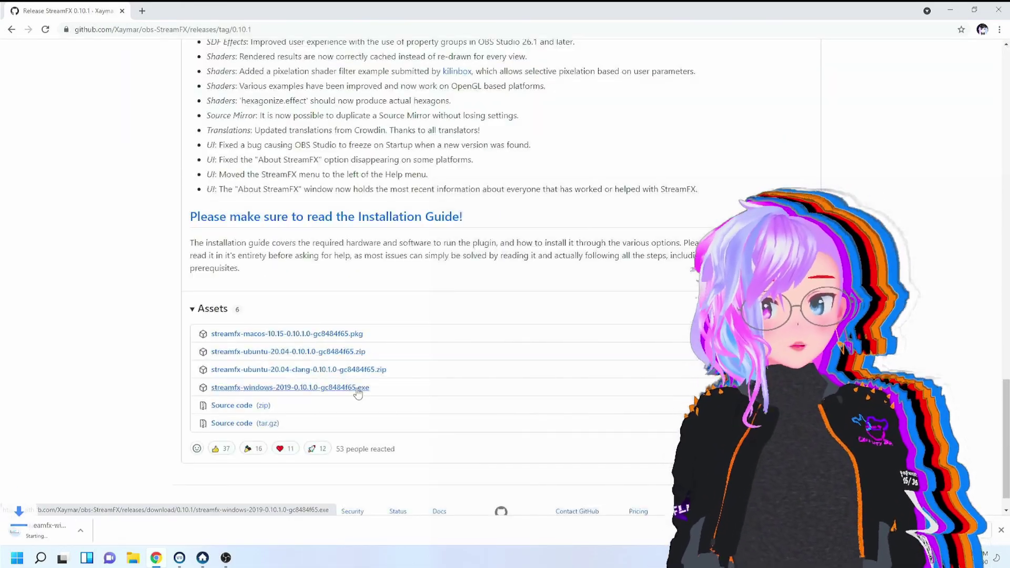
left_click(120, 535)
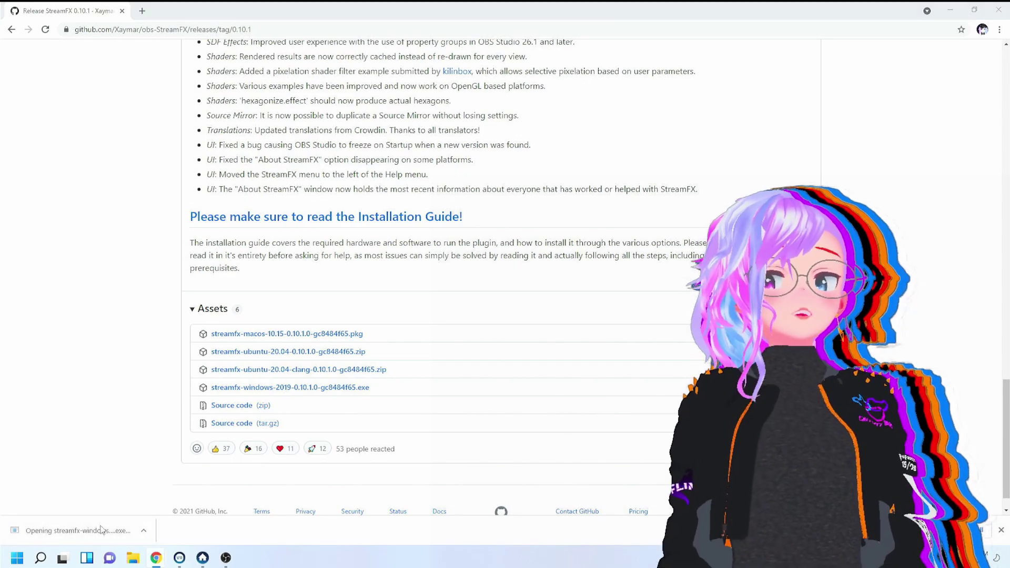
- Allow the unrecognized StreamFX installer to run and accept its licence agreement
left_click(535, 374)
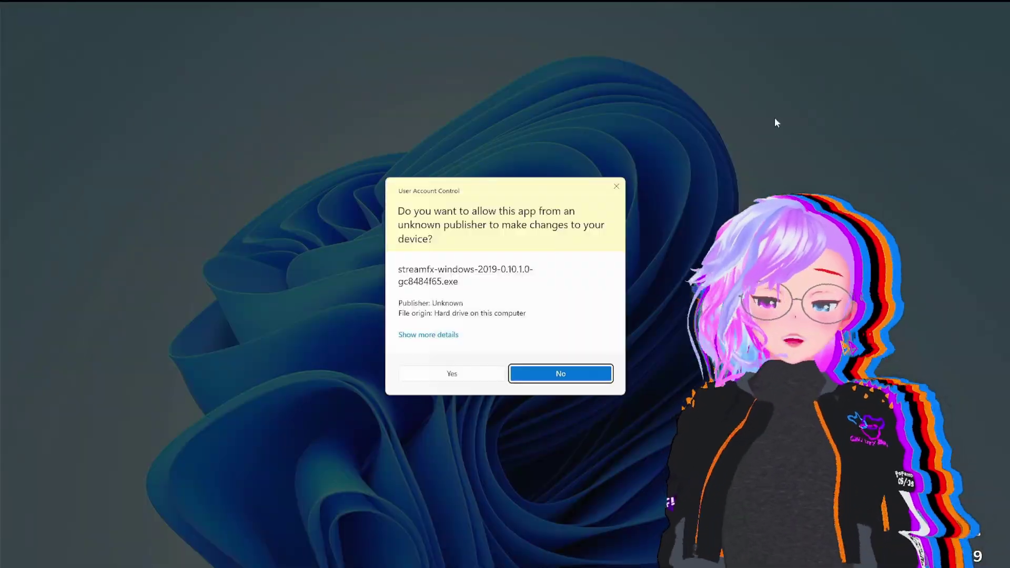
left_click(468, 374)
left_click(998, 10)
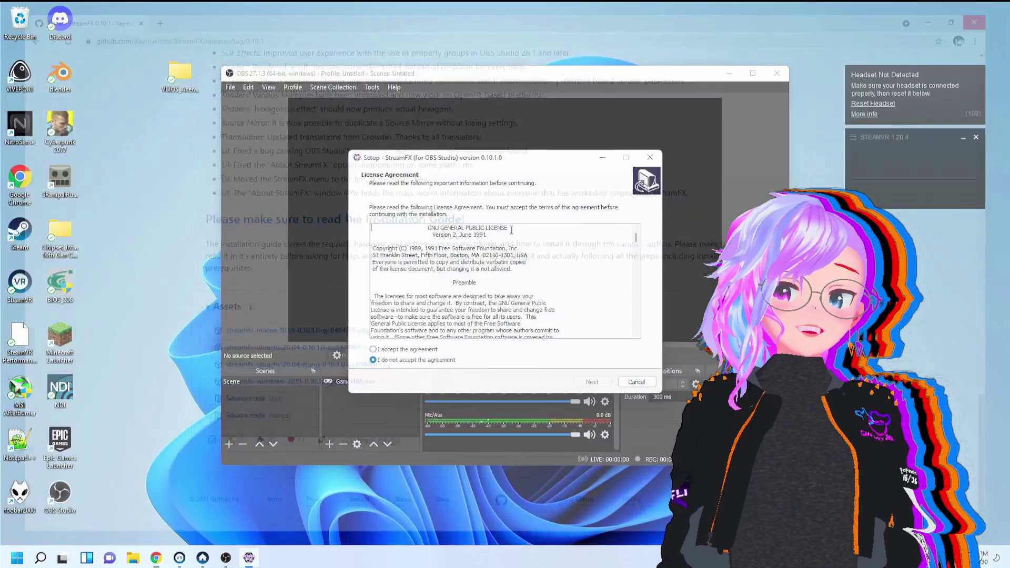
left_click(530, 352)
left_click(776, 73)
- Install StreamFX into the existing OBS Studio folder with the default Start Menu folder and finish
left_click(592, 382)
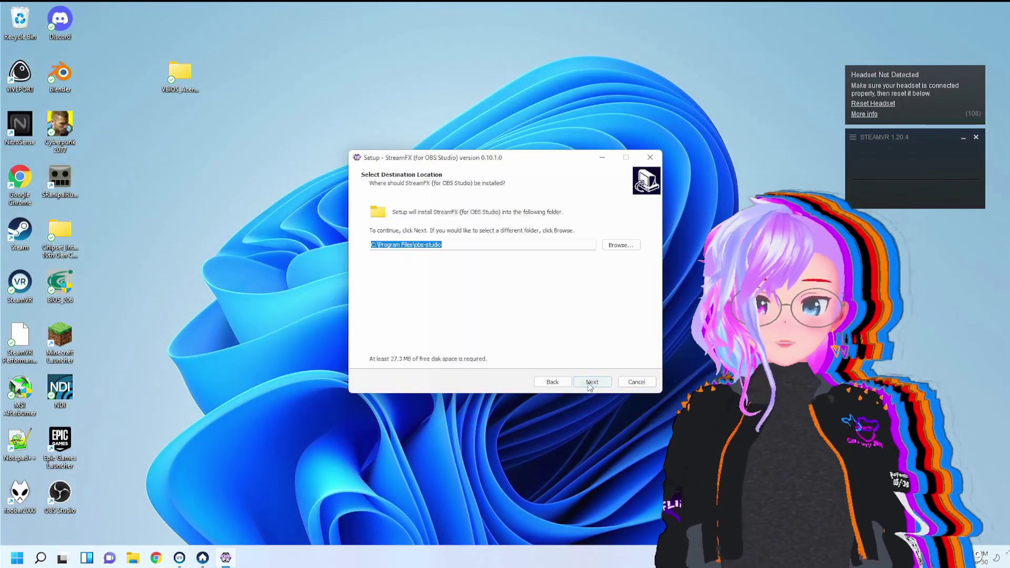
left_click(591, 382)
left_click(554, 329)
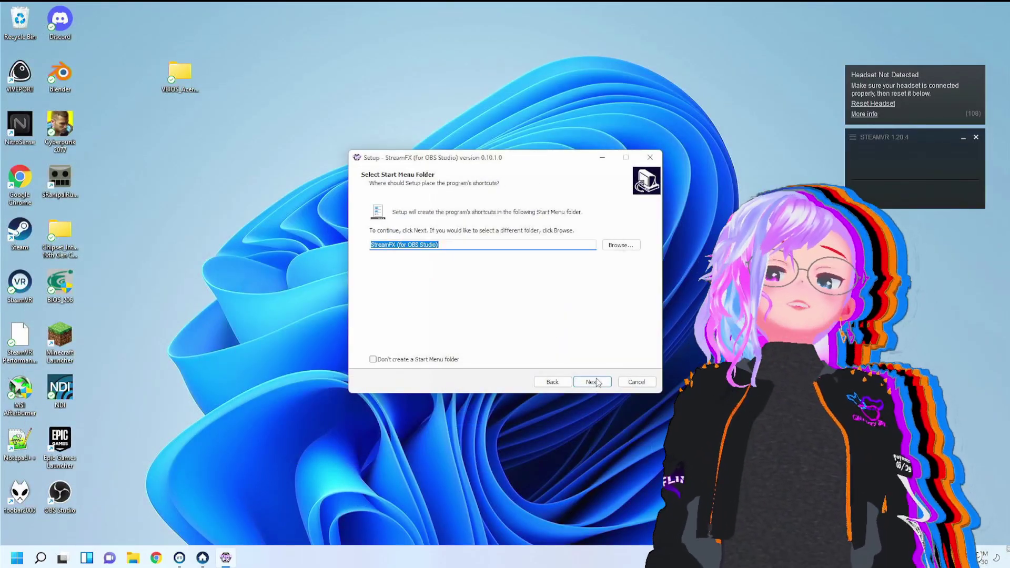
left_click(604, 382)
left_click(605, 382)
left_click(607, 382)
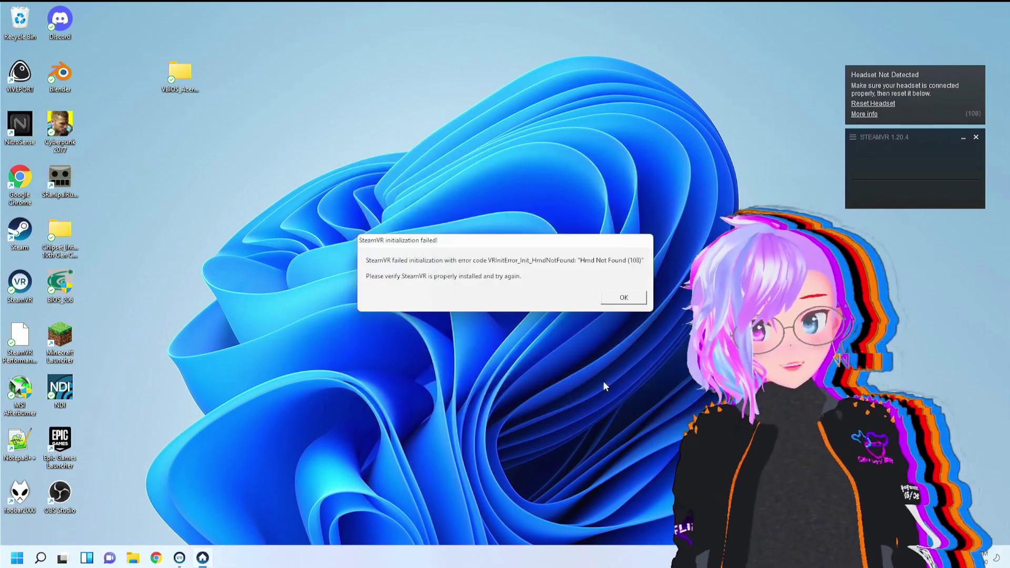
- Dismiss the error box, launch OBS Studio, and allow StreamFX's GitHub update check
left_click(622, 295)
double_click(60, 493)
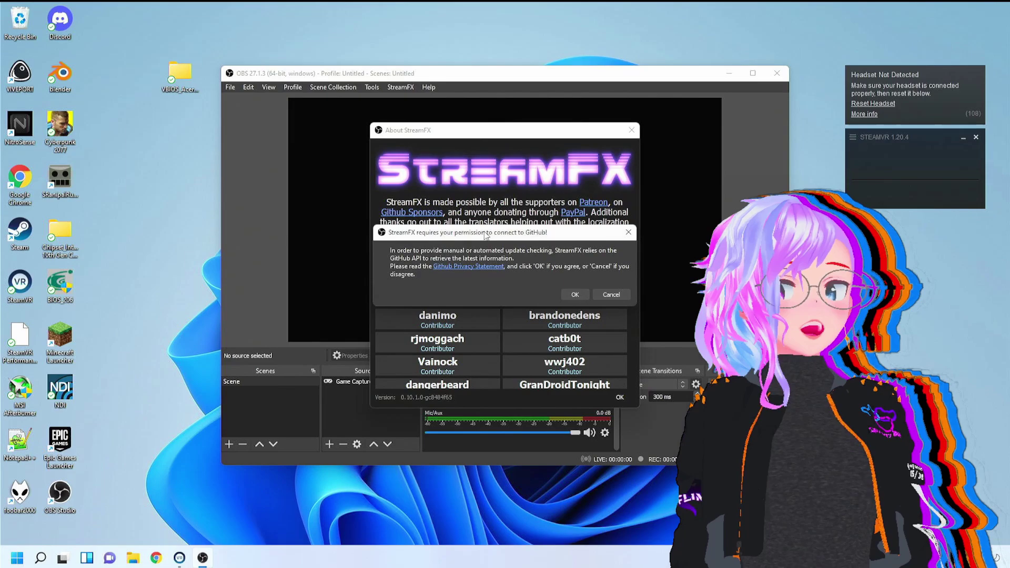
left_click_drag(486, 237, 467, 140)
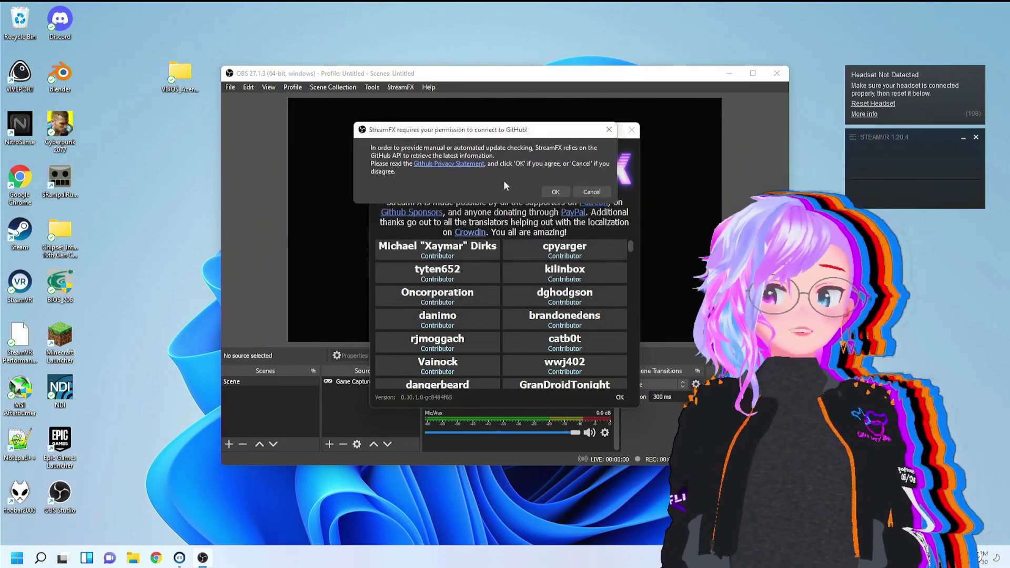
left_click(554, 197)
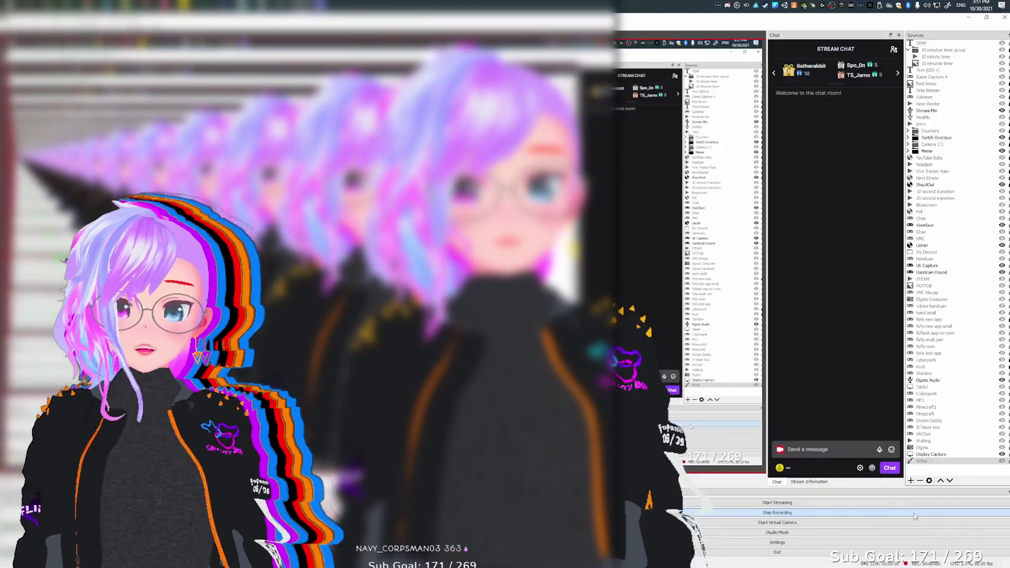
- Open the Filters window of the Vseeface source to add an SDF Effects filter
left_click(925, 225)
right_click(916, 227)
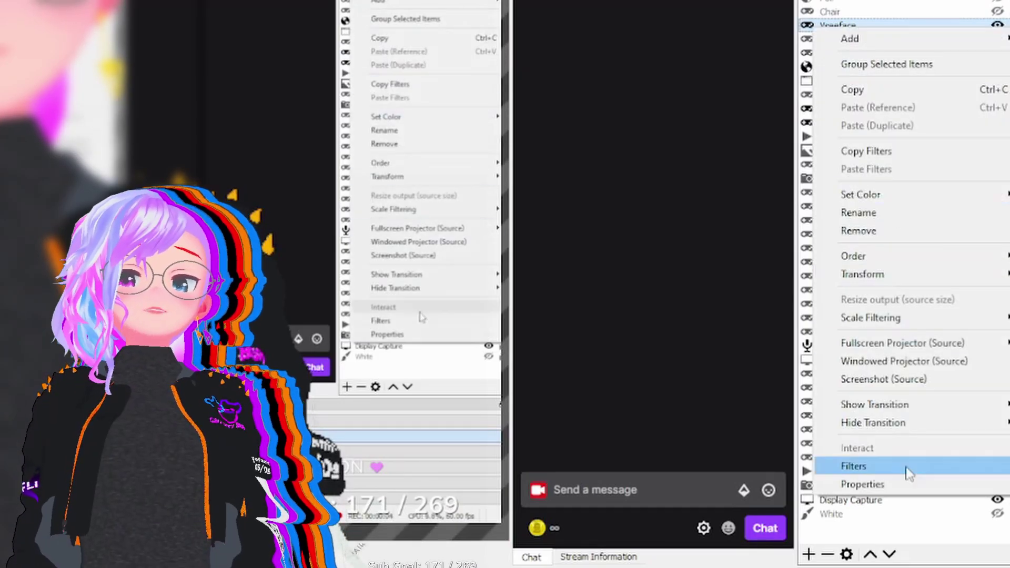
left_click(904, 467)
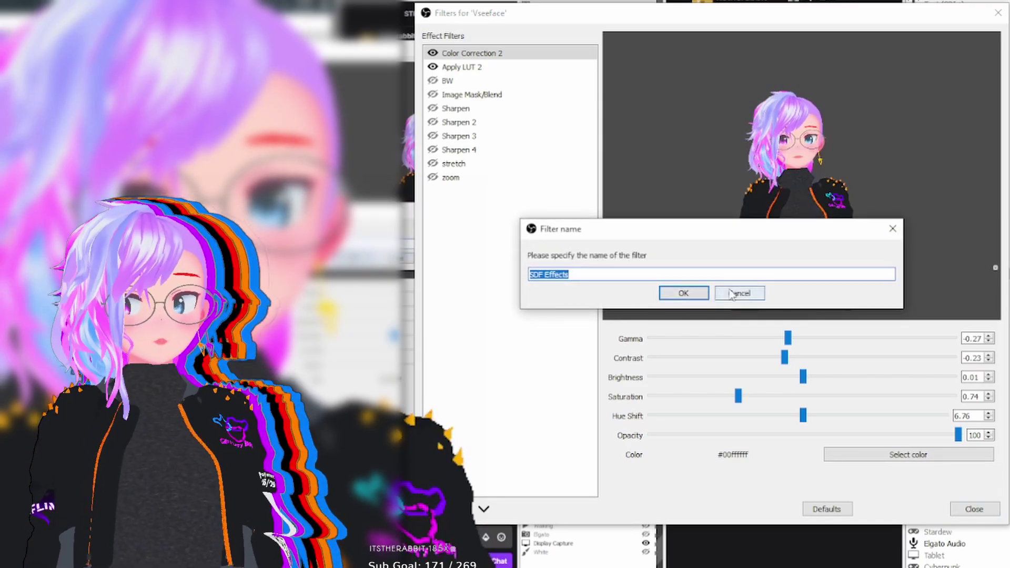
- Confirm the SDF Effects filter and give it a magenta outer shadow with Offset X 16.85
left_click(728, 293)
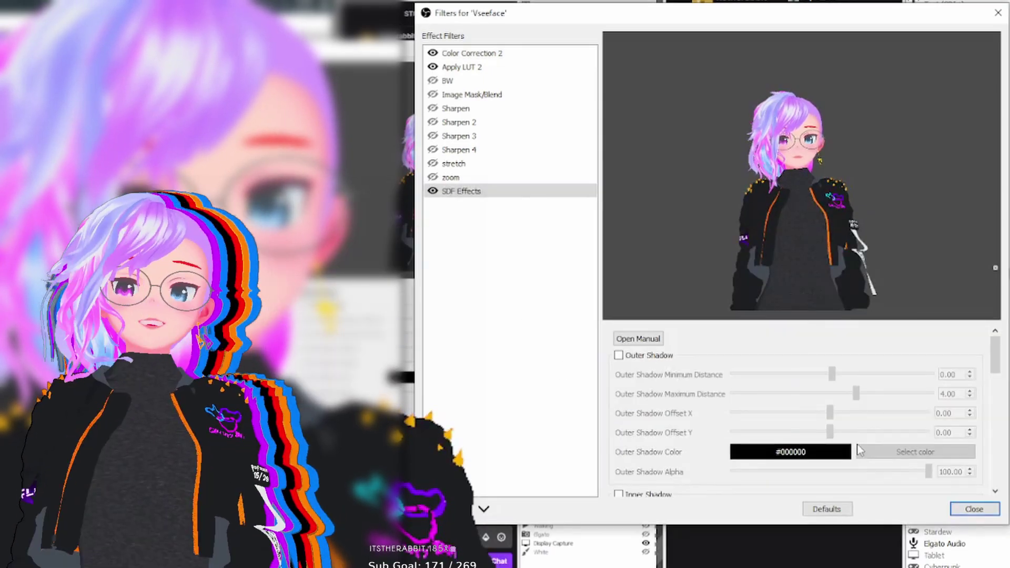
left_click(619, 355)
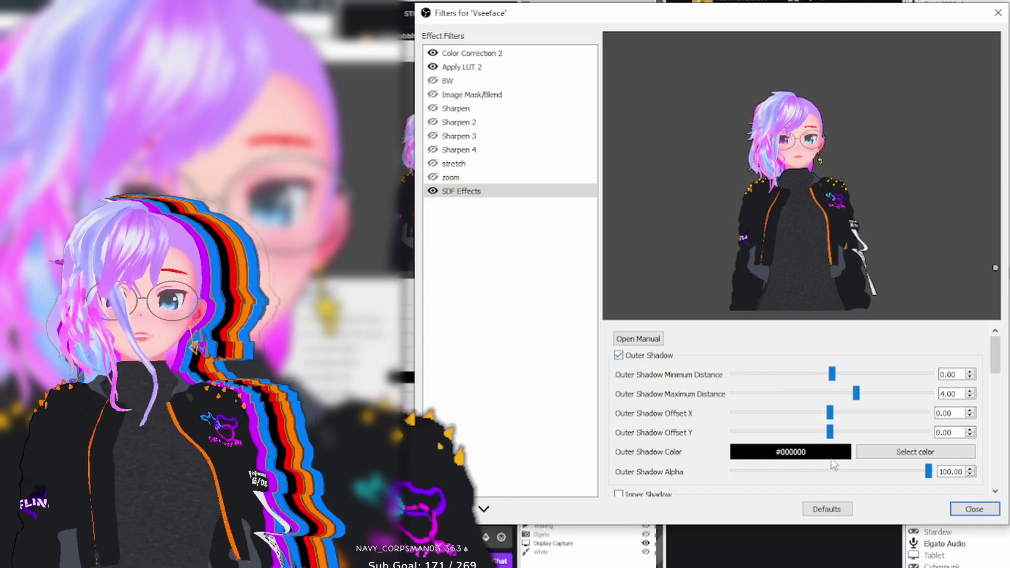
left_click(904, 453)
left_click(729, 157)
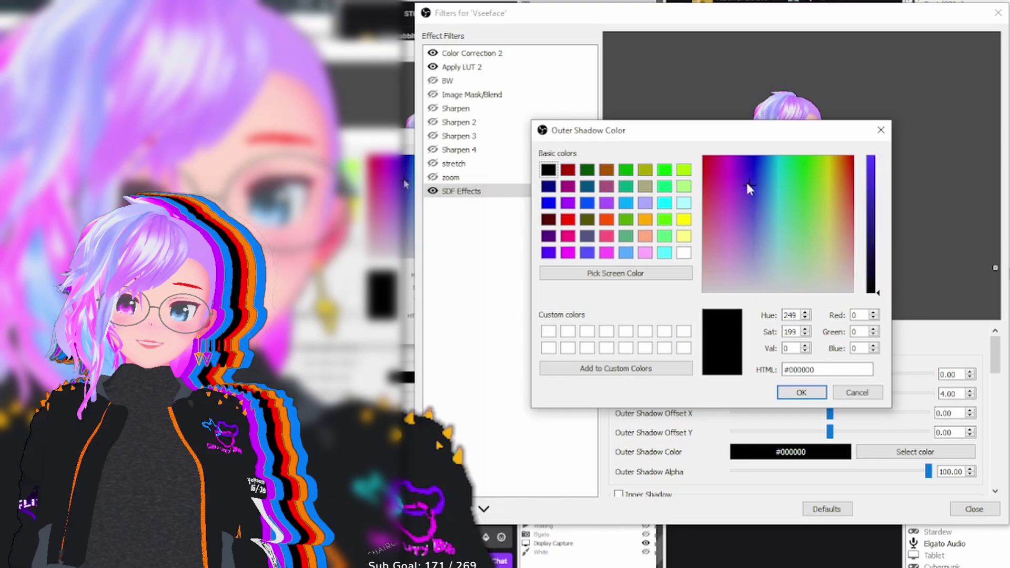
left_click(879, 169)
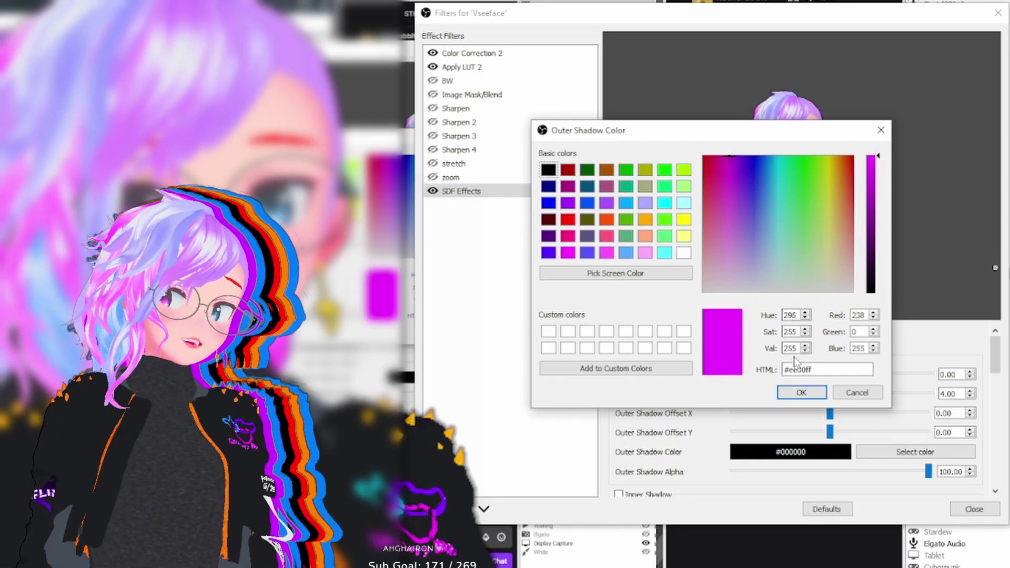
left_click(801, 392)
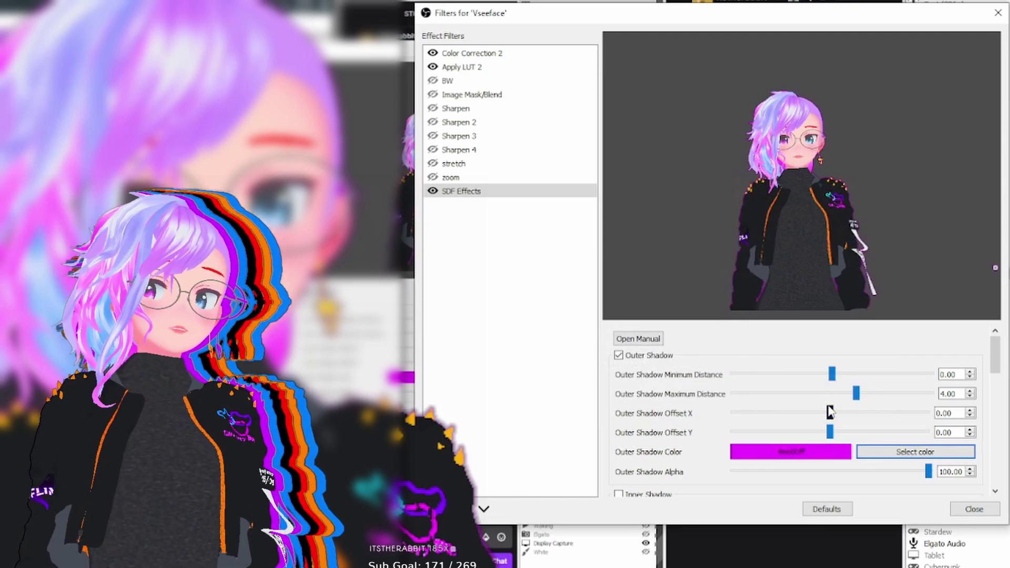
left_click_drag(830, 412, 845, 412)
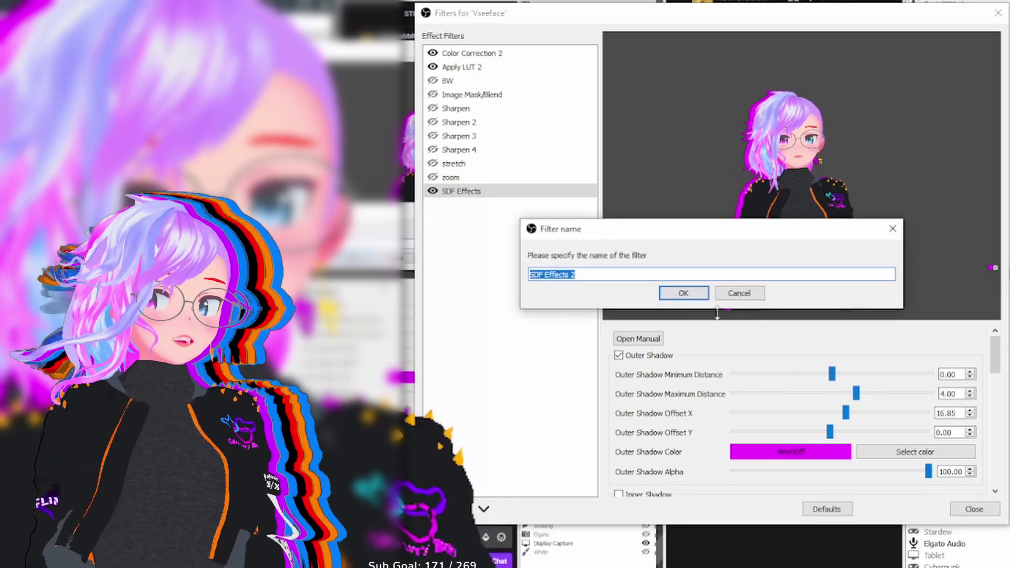
- Confirm SDF Effects 2 and enable a blue #0055ff outer shadow
left_click(699, 292)
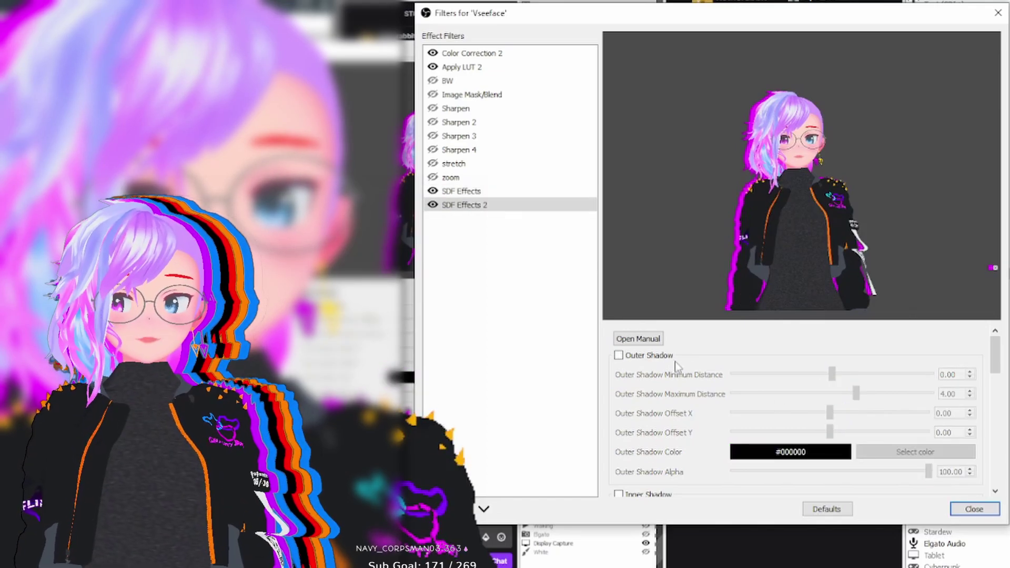
left_click(619, 355)
left_click(915, 452)
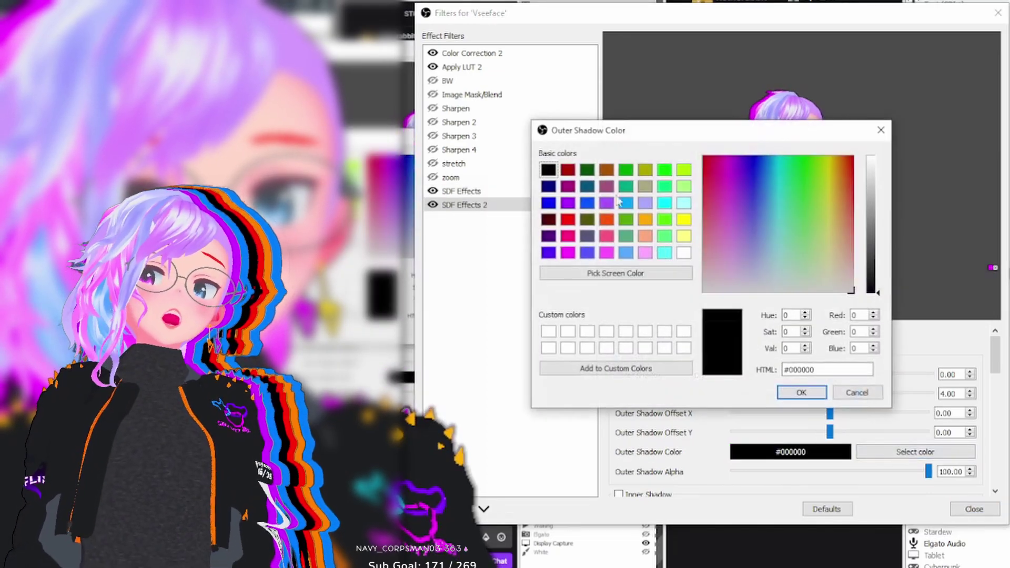
left_click(590, 204)
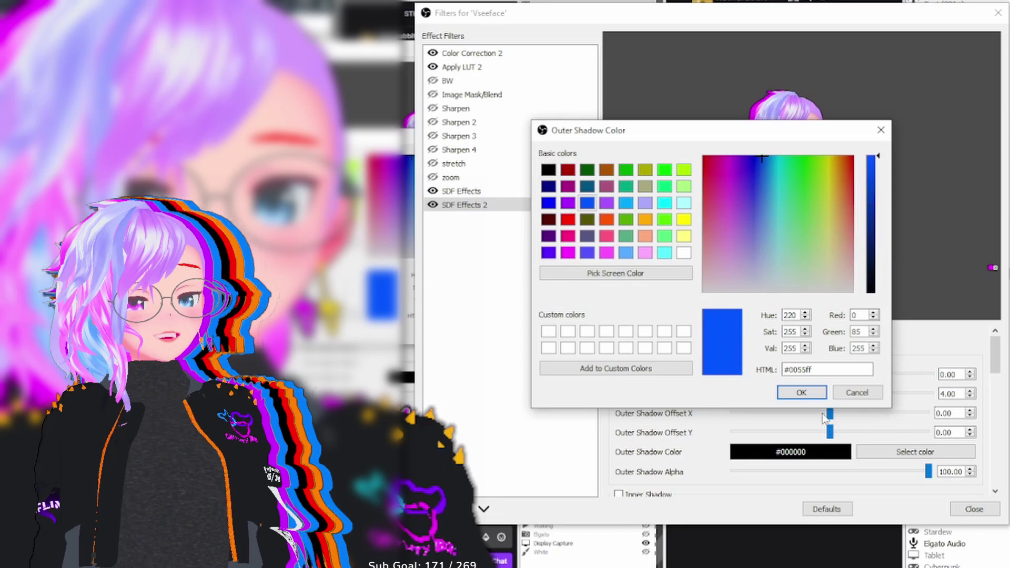
left_click(818, 396)
- Shift the blue shadow's Offset X to about -6, then close the filters window
scroll(842, 413, "up", 1)
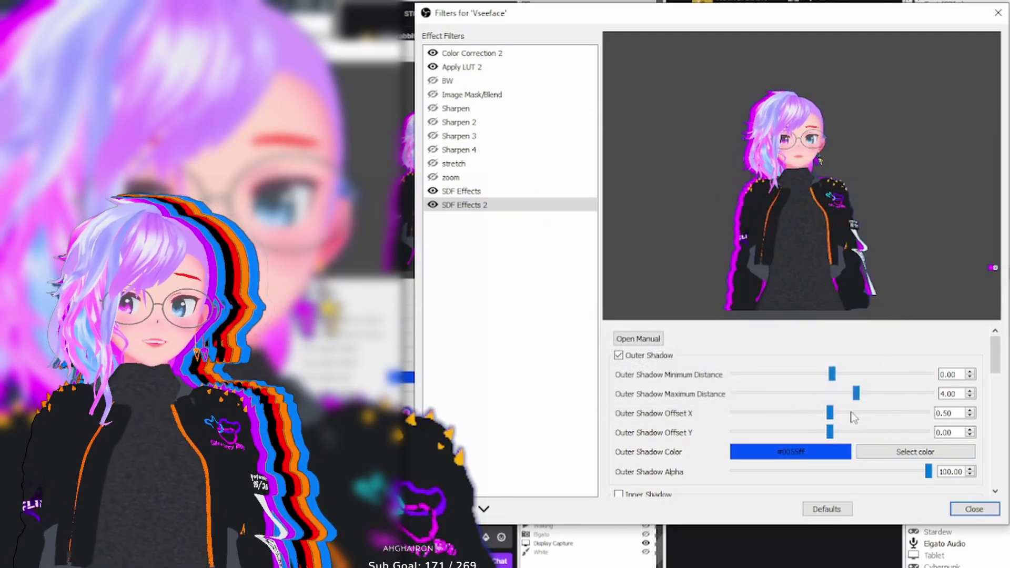
mouse_move(848, 415)
left_mouse_down()
mouse_move(813, 413)
mouse_move(831, 414)
left_mouse_up()
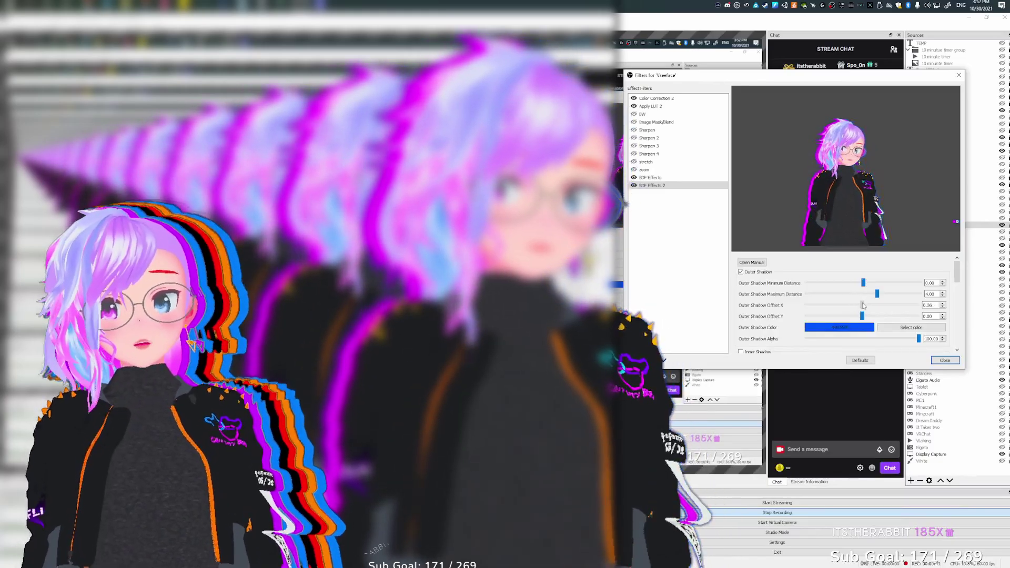
left_click_drag(863, 305, 859, 305)
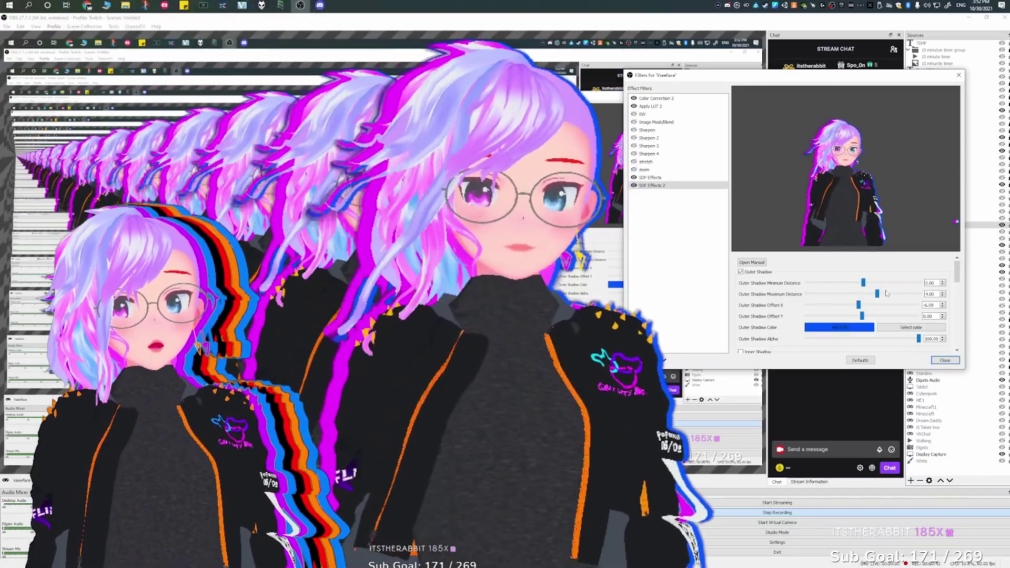
scroll(887, 293, "down", 4)
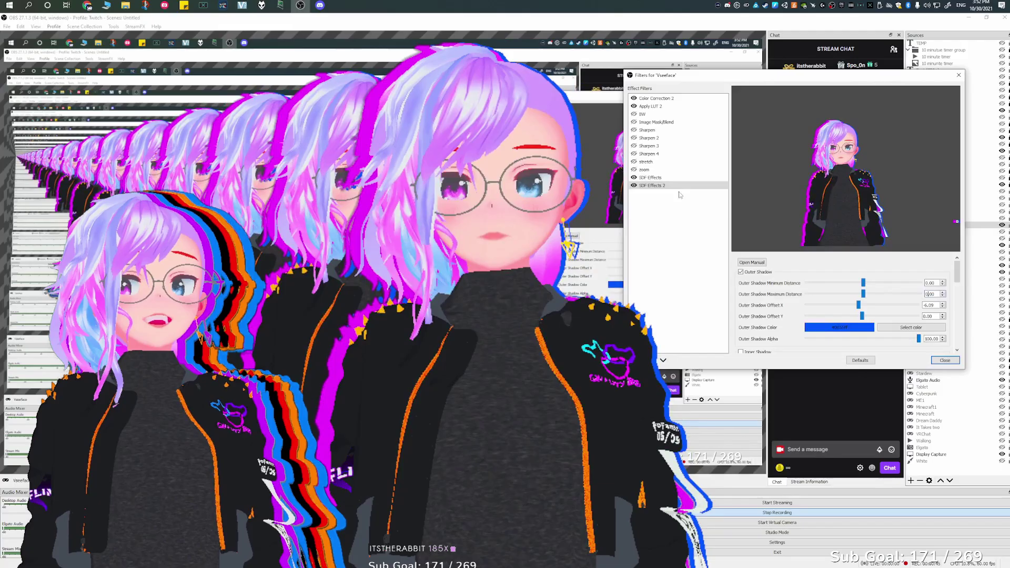
left_click(652, 177)
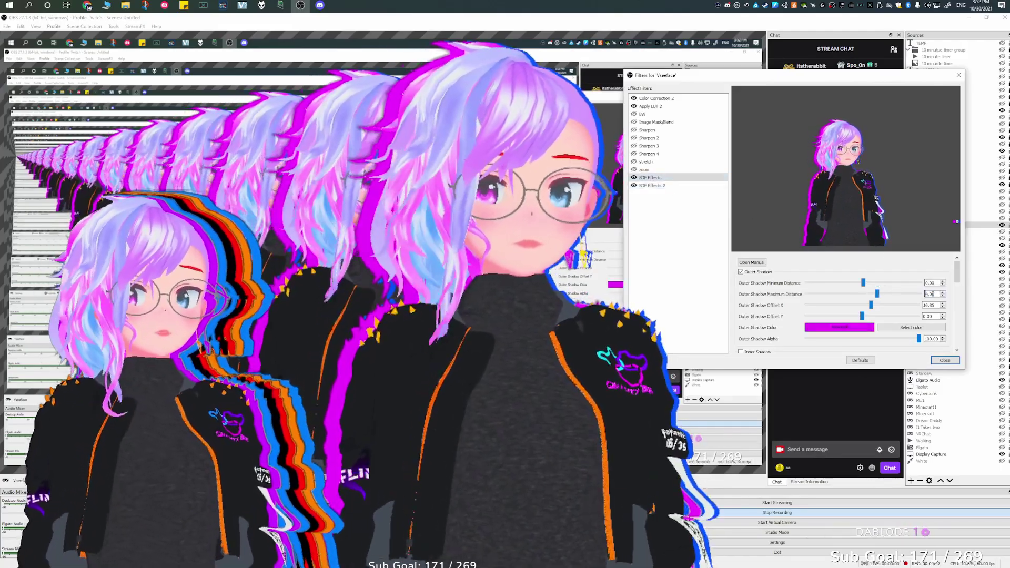
key("Escape")
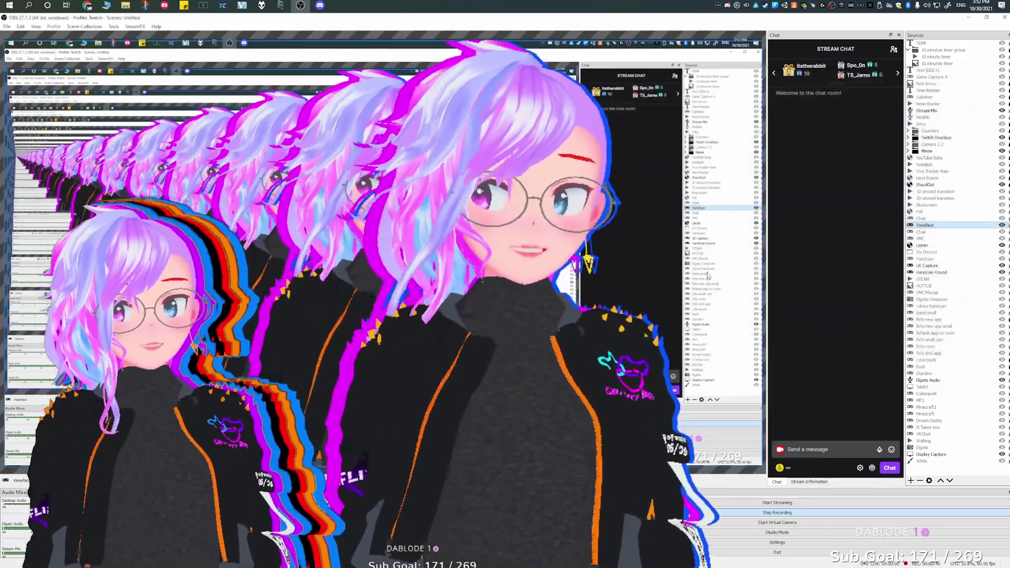